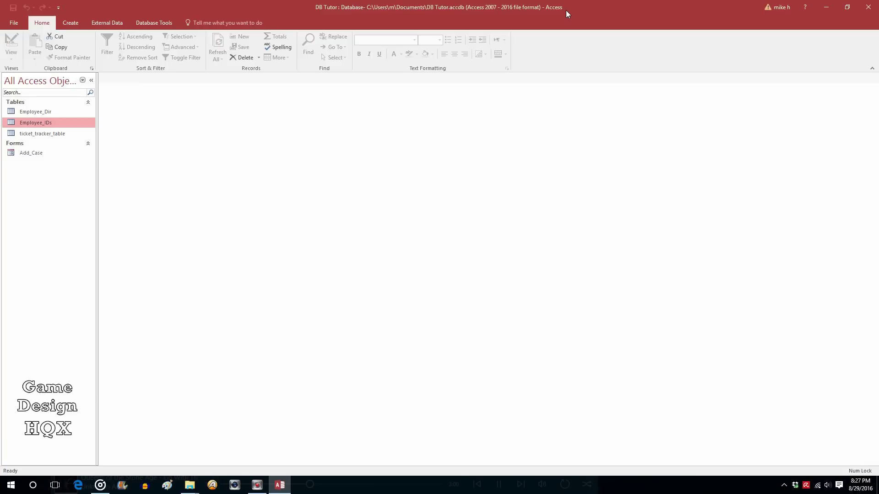
Step: Open the Employee_IDs table in Design View to check the Emp_Gender field and its data type
{"action": "double_click", "coordinate": [53, 122]}
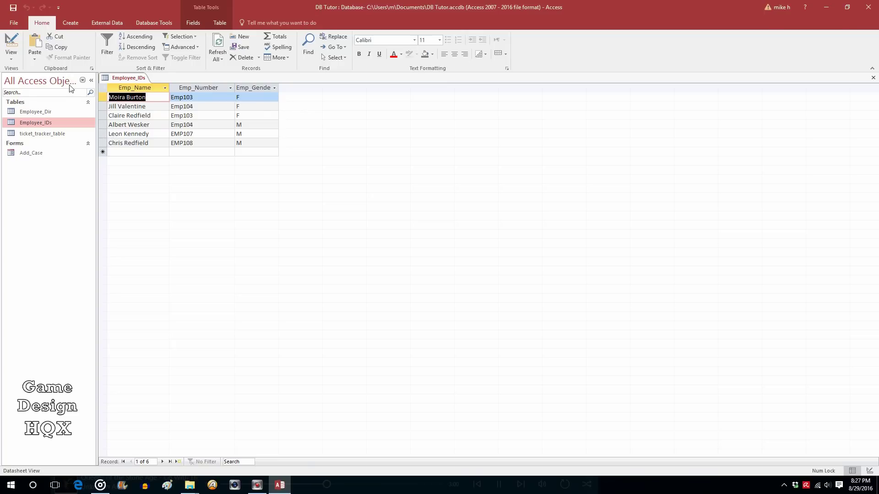
{"action": "left_click", "coordinate": [12, 57]}
{"action": "left_click", "coordinate": [25, 98]}
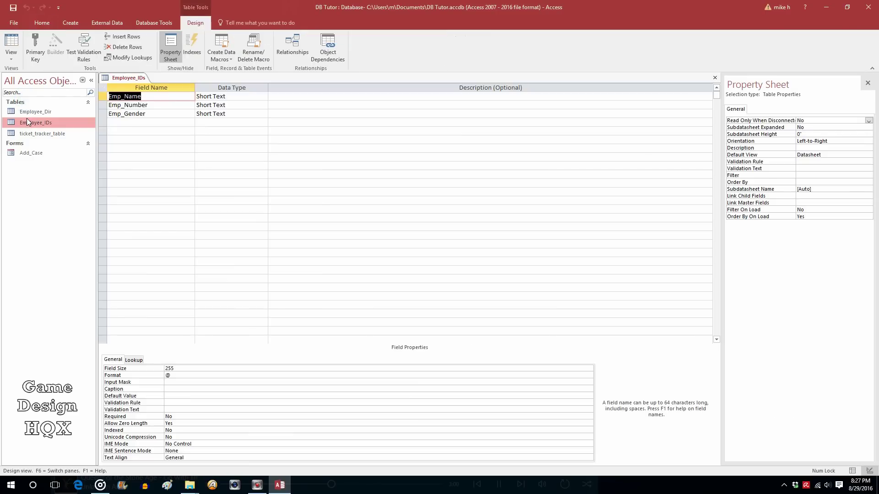
{"action": "left_click", "coordinate": [139, 122]}
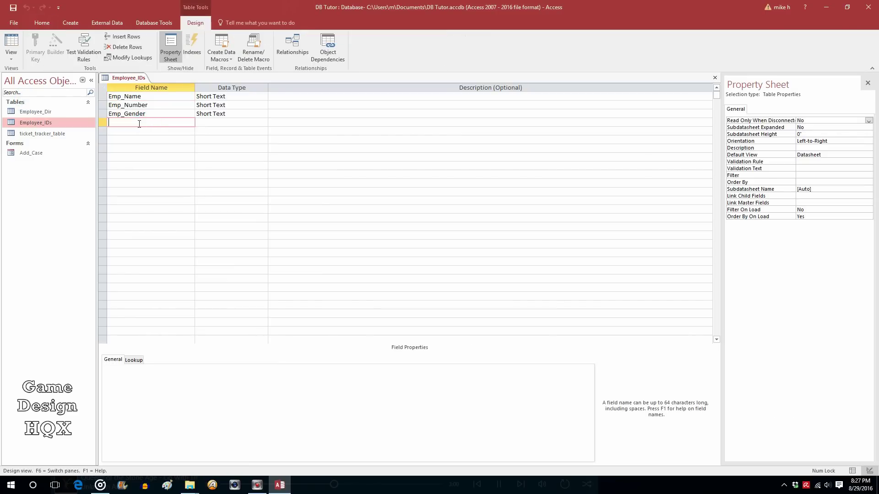
{"action": "left_click", "coordinate": [247, 124]}
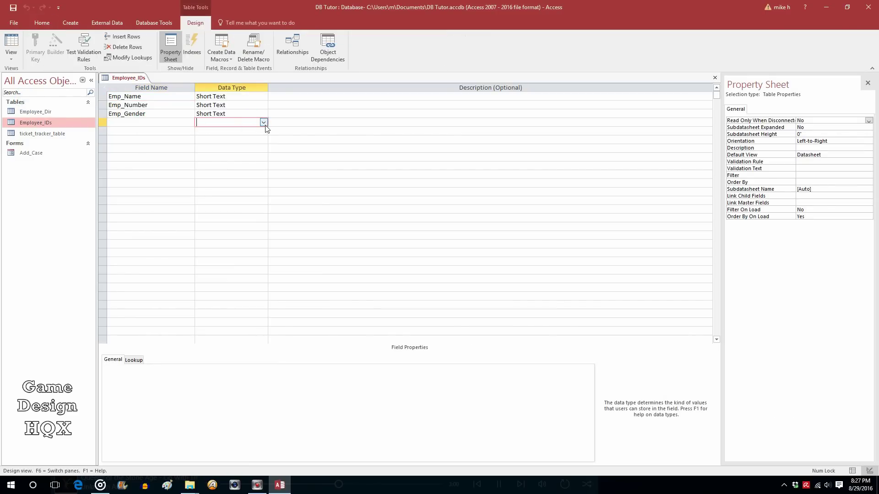
{"action": "left_click", "coordinate": [163, 114]}
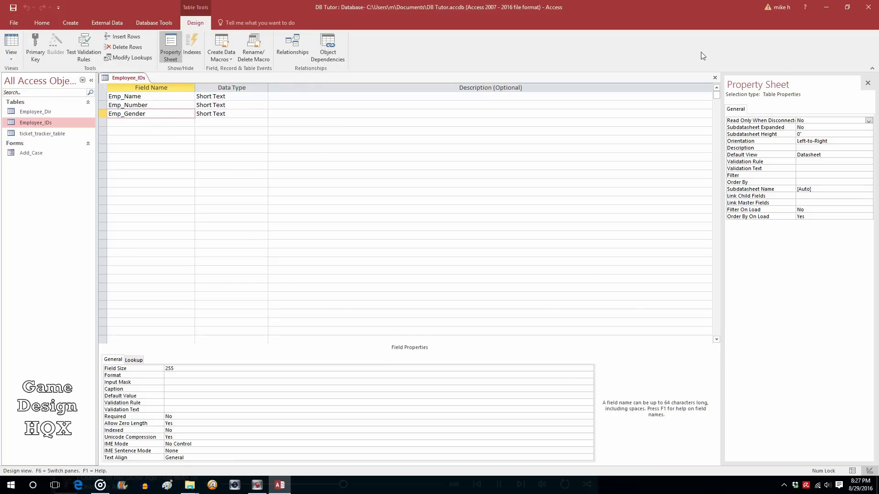
{"action": "left_click", "coordinate": [715, 78]}
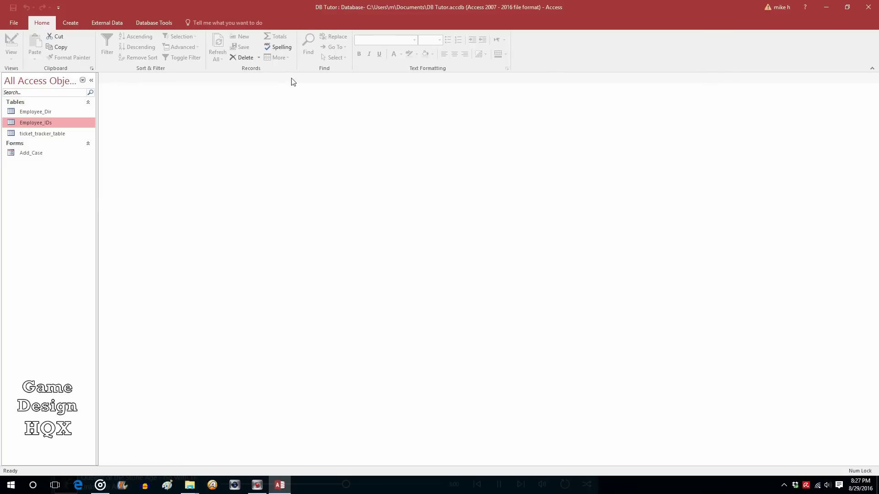
Step: Reopen the Employee_IDs datasheet and review each employee's Emp_Gender value, noting the F entries
{"action": "double_click", "coordinate": [73, 122]}
{"action": "left_click", "coordinate": [261, 96]}
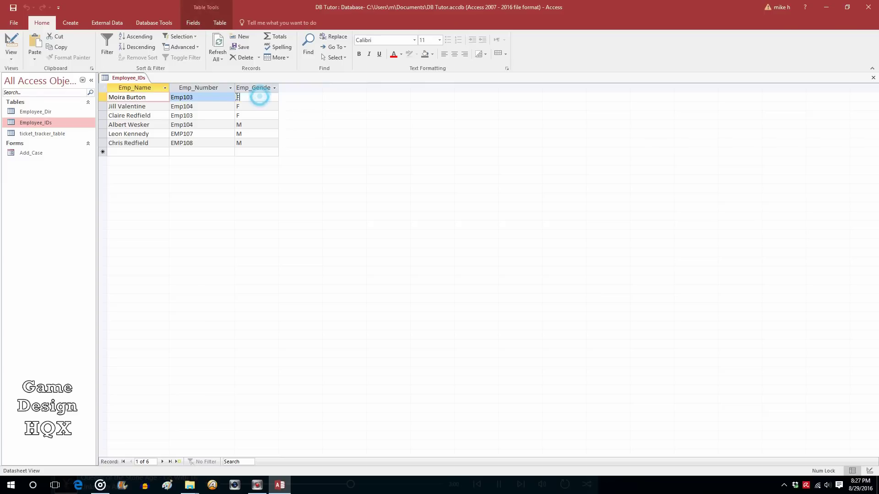
{"action": "left_click", "coordinate": [251, 107]}
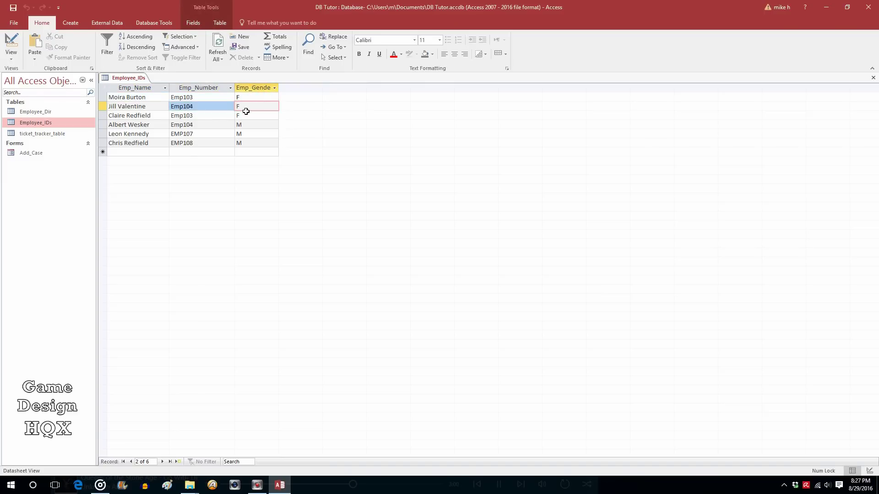
{"action": "left_click", "coordinate": [244, 116]}
{"action": "left_click", "coordinate": [248, 96]}
{"action": "left_click", "coordinate": [246, 106]}
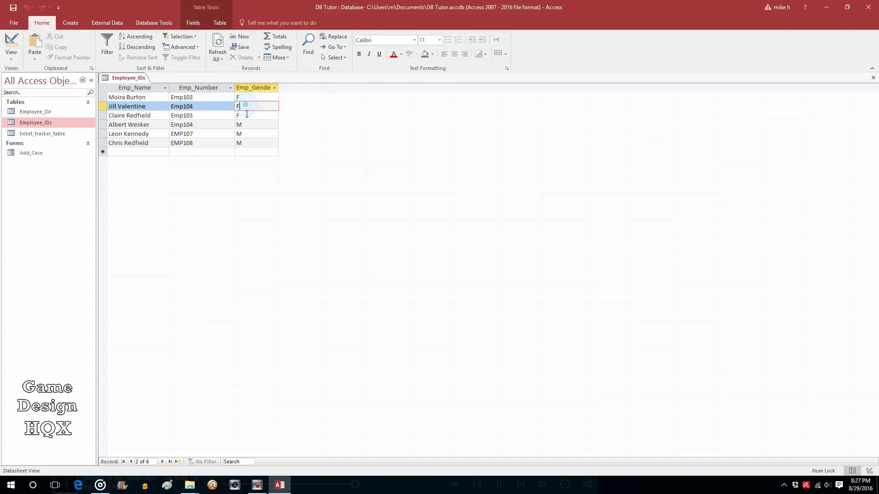
{"action": "left_click", "coordinate": [251, 115]}
{"action": "left_click", "coordinate": [252, 124]}
{"action": "left_click", "coordinate": [252, 134]}
{"action": "left_click", "coordinate": [253, 143]}
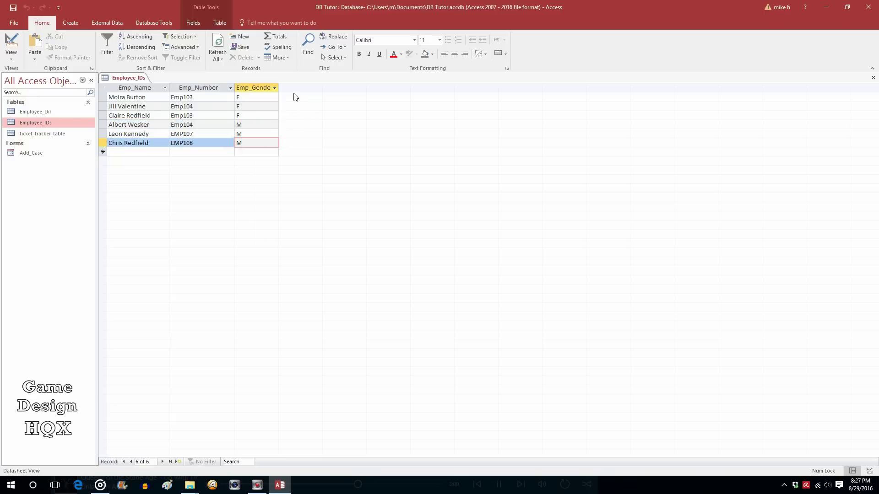
{"action": "left_click", "coordinate": [873, 77]}
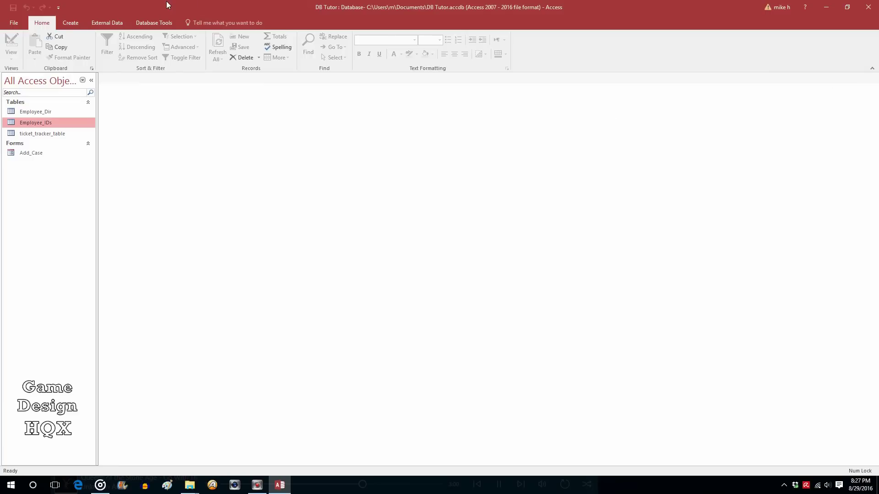
Step: Start a blank query design and drag the Employee_IDs table into it
{"action": "left_click", "coordinate": [71, 22]}
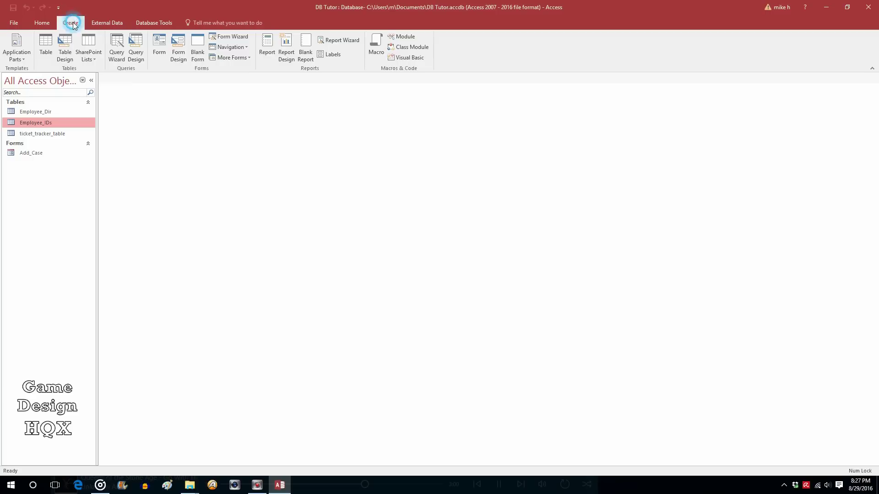
{"action": "left_click", "coordinate": [137, 49]}
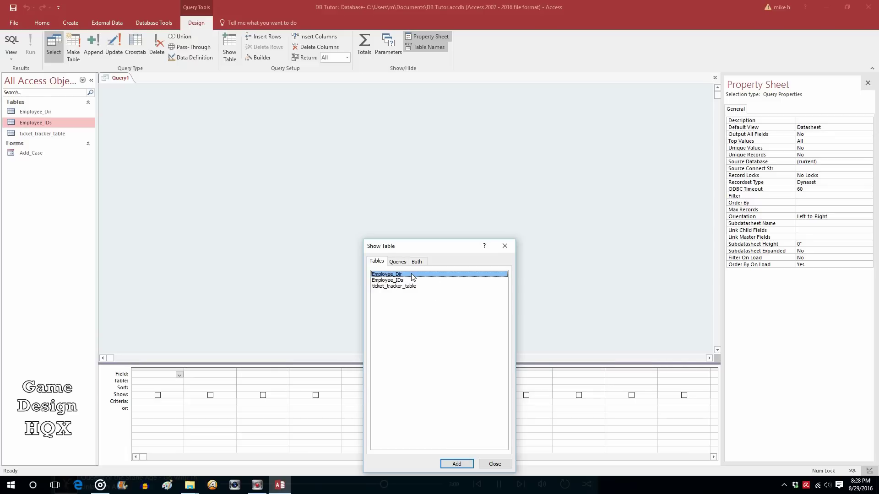
{"action": "left_click", "coordinate": [506, 245]}
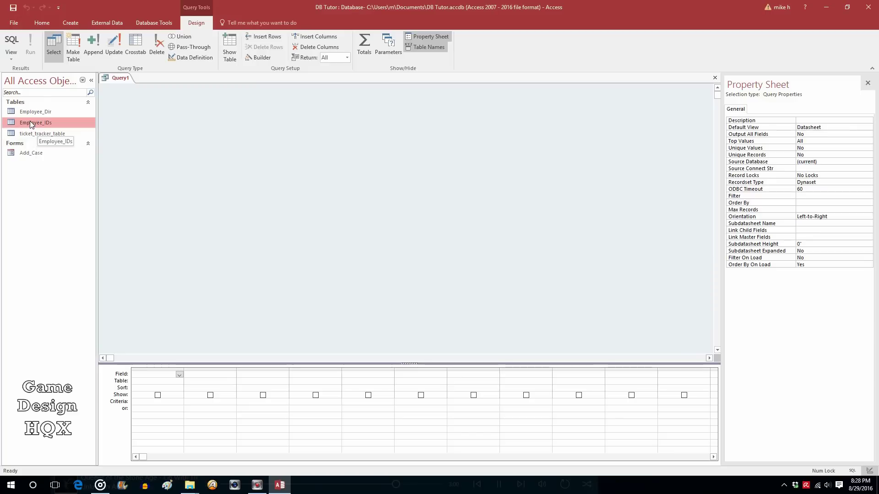
{"action": "left_click_drag", "start_coordinate": [26, 121], "coordinate": [165, 113]}
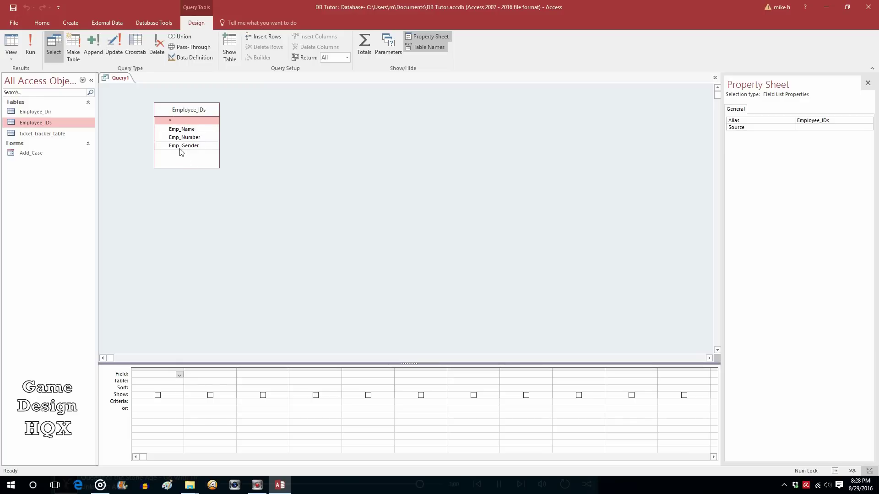
Step: Place Emp_Name, Emp_Number and Emp_Gender into the query grid, leaving Emp_Name unsorted
{"action": "left_click", "coordinate": [187, 128]}
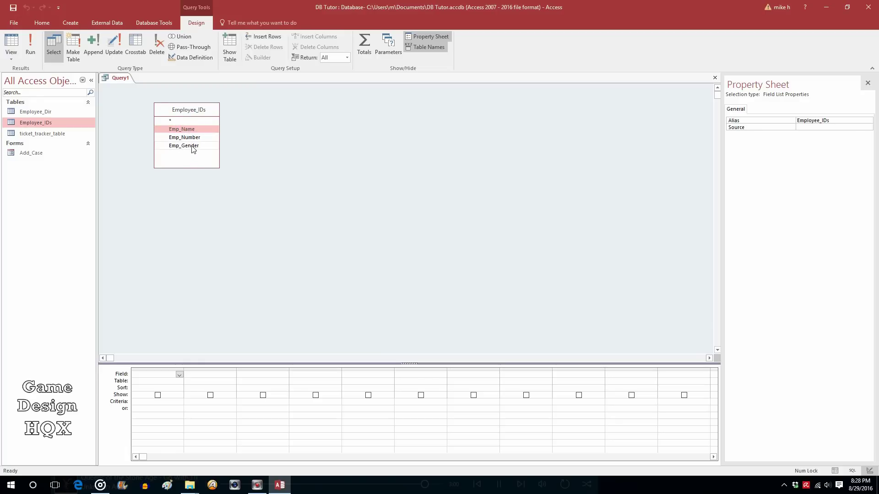
{"action": "left_click", "coordinate": [192, 147], "text": "shift"}
{"action": "left_click_drag", "start_coordinate": [185, 134], "coordinate": [159, 374]}
{"action": "left_click", "coordinate": [277, 283]}
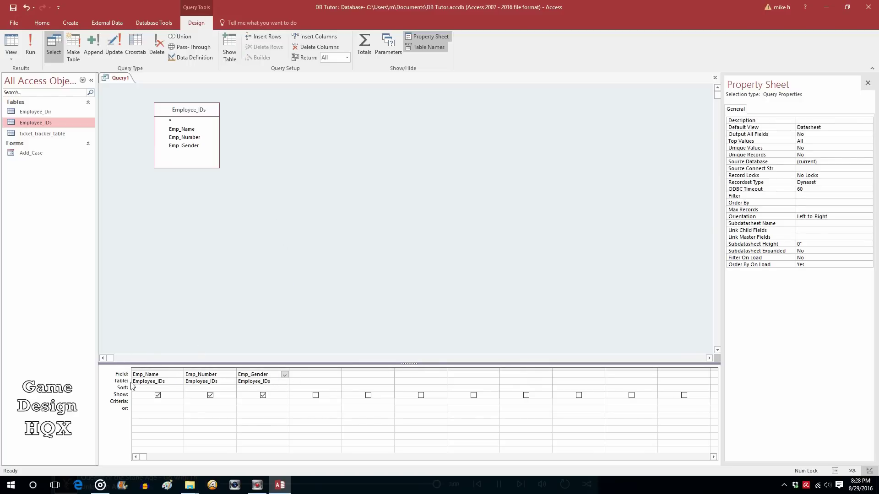
{"action": "left_click", "coordinate": [179, 388]}
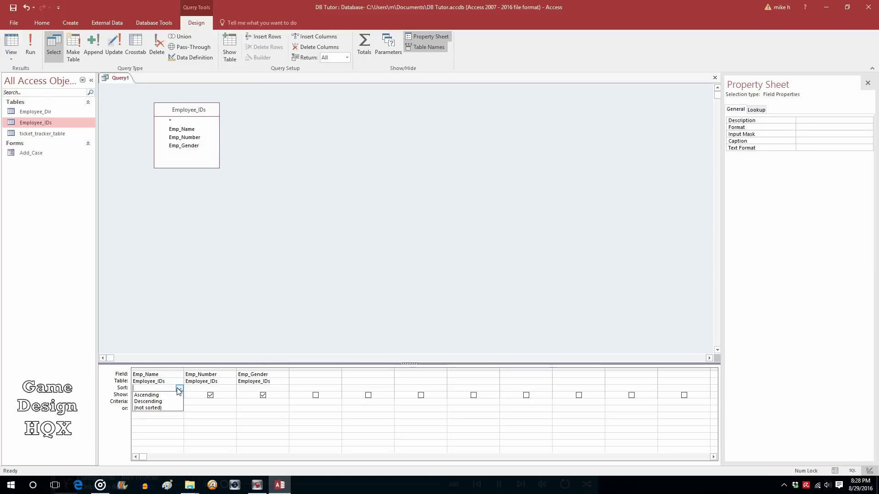
{"action": "left_click", "coordinate": [205, 310]}
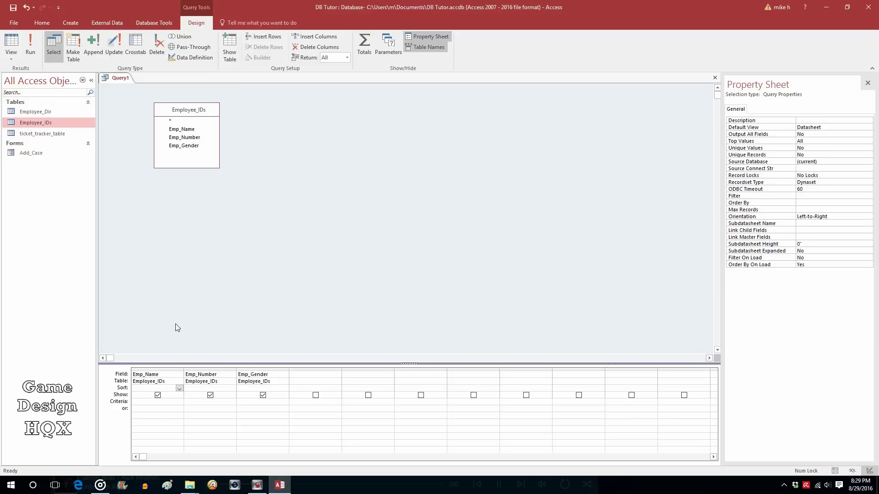
Step: Enter F as the criterion for the Emp_Gender column
{"action": "left_click", "coordinate": [254, 403]}
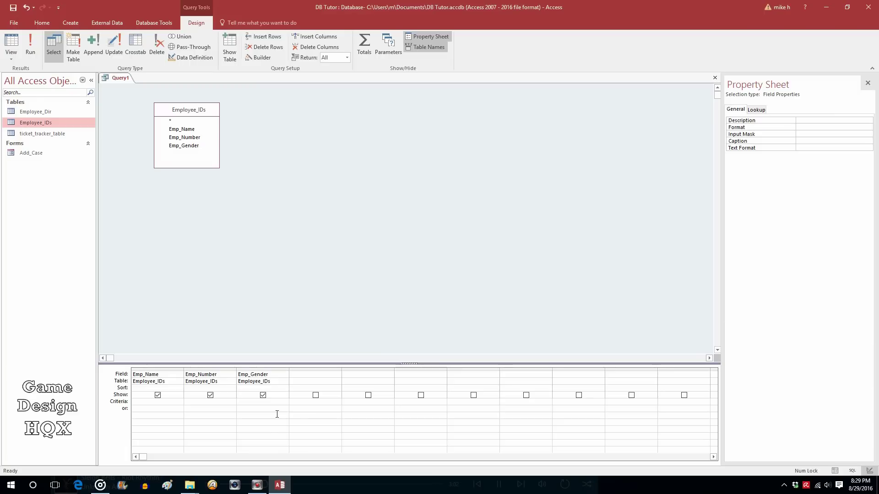
{"action": "type", "text": "\"F\""}
{"action": "left_click", "coordinate": [31, 44]}
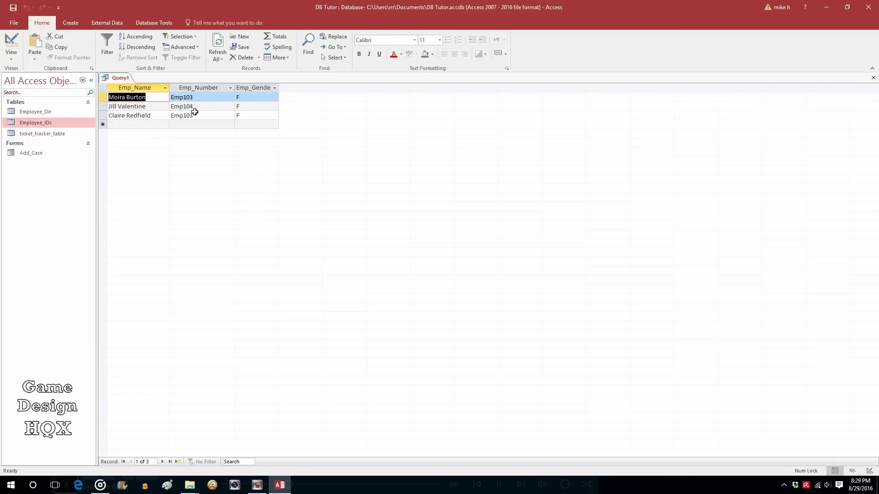
{"action": "double_click", "coordinate": [40, 123]}
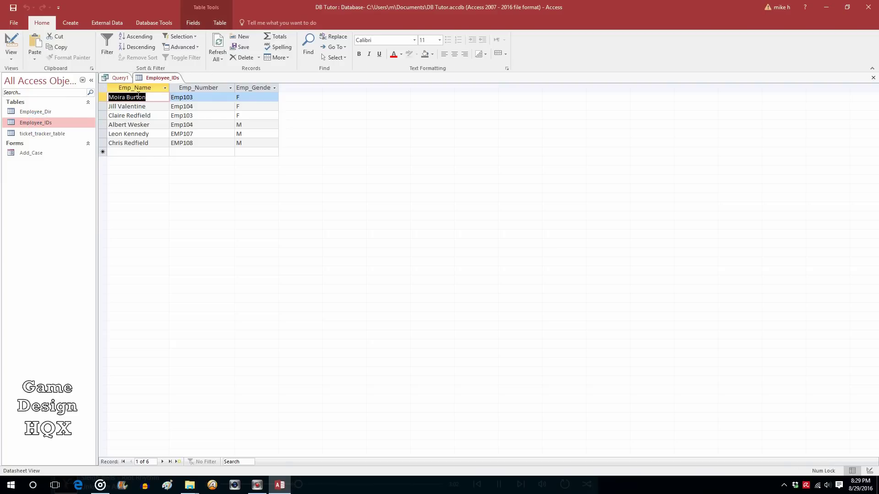
{"action": "left_click", "coordinate": [114, 78]}
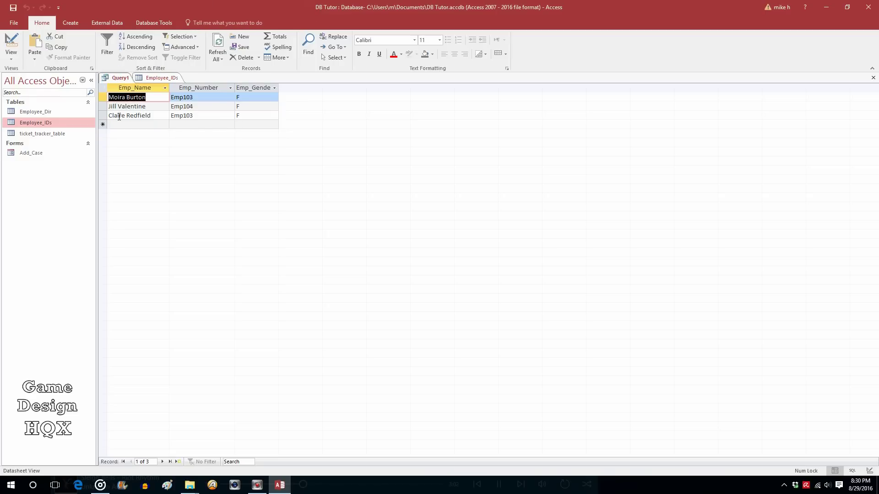
{"action": "left_click", "coordinate": [178, 79]}
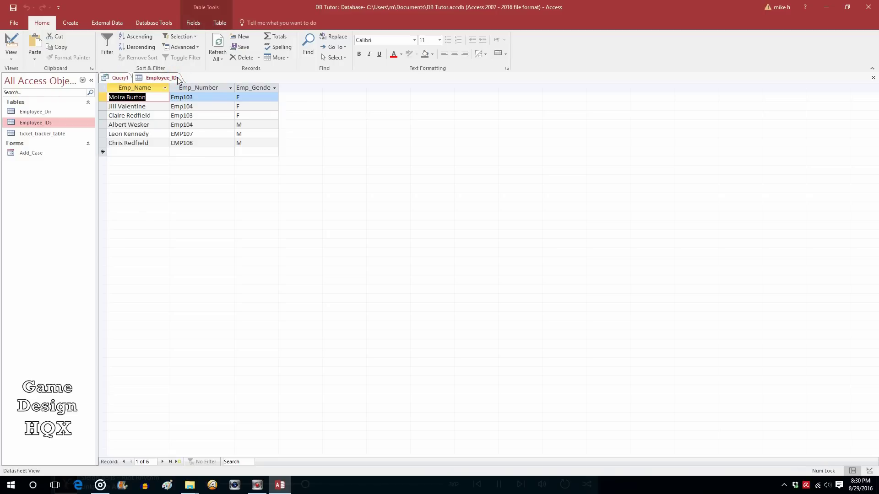
{"action": "left_click", "coordinate": [178, 79]}
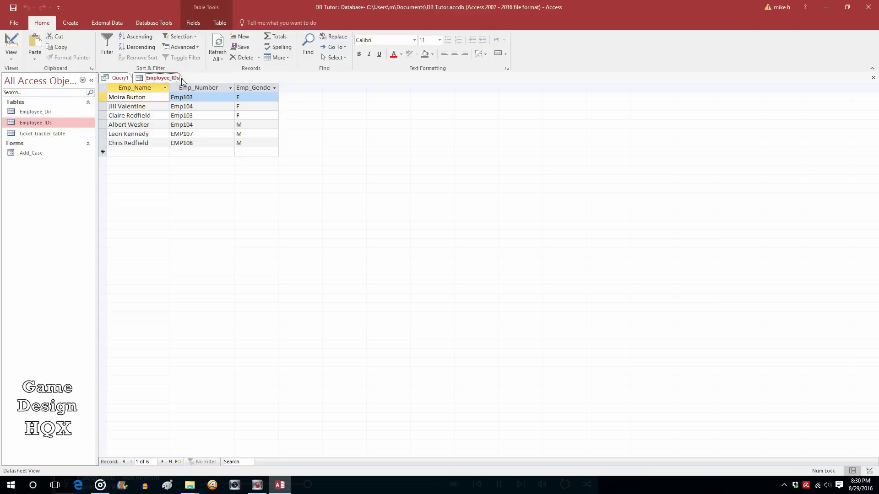
{"action": "left_click", "coordinate": [873, 78]}
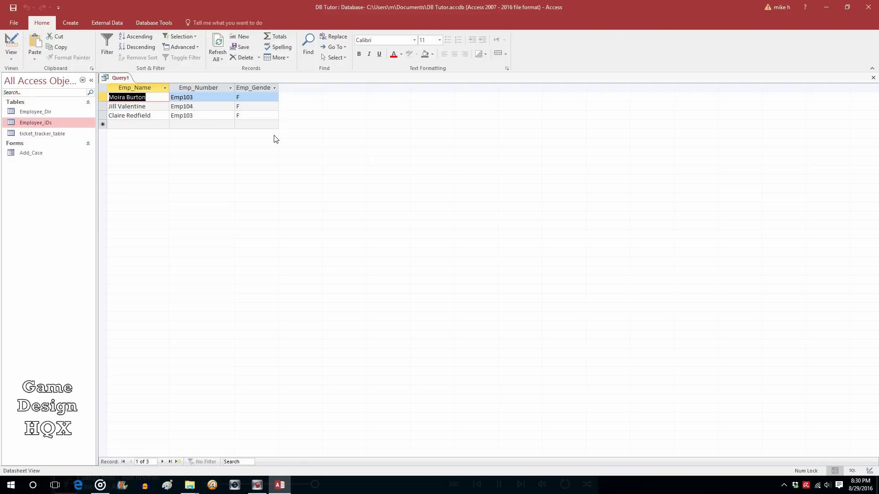
{"action": "left_click", "coordinate": [70, 23]}
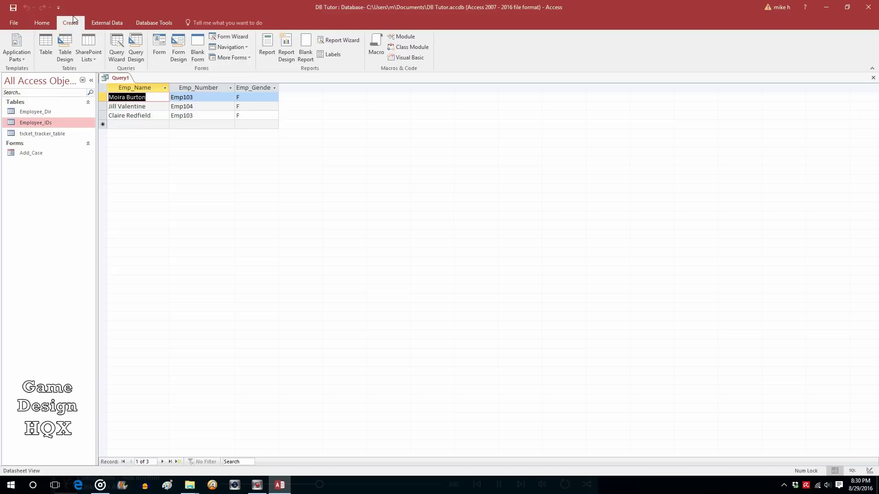
{"action": "left_click", "coordinate": [103, 21]}
{"action": "left_click", "coordinate": [149, 21]}
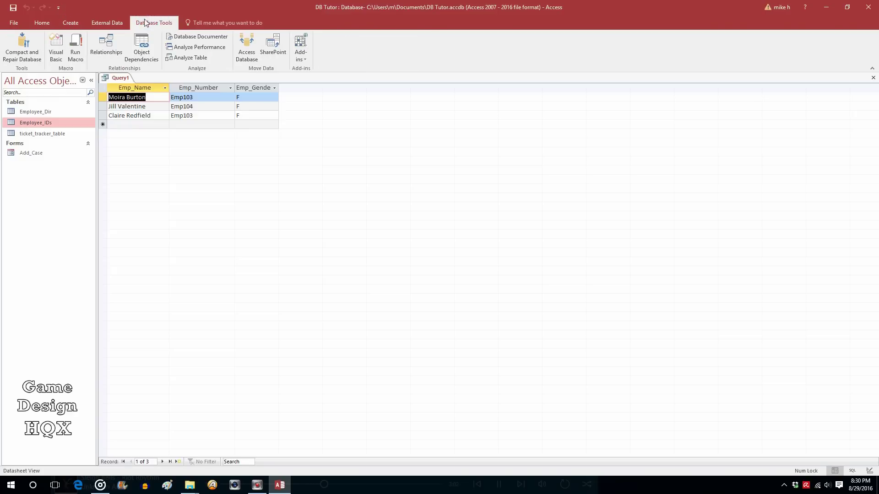
{"action": "left_click", "coordinate": [36, 24]}
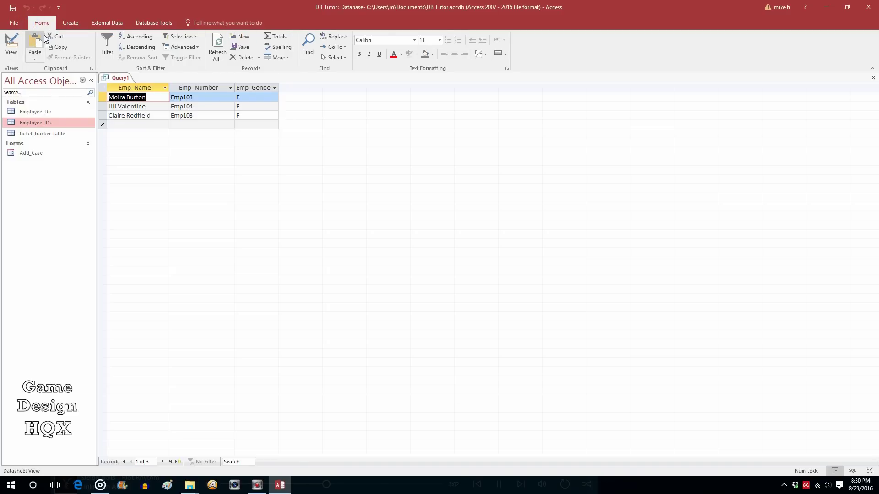
Step: Return Query1 to Design View and convert it to an update query
{"action": "left_click", "coordinate": [14, 59]}
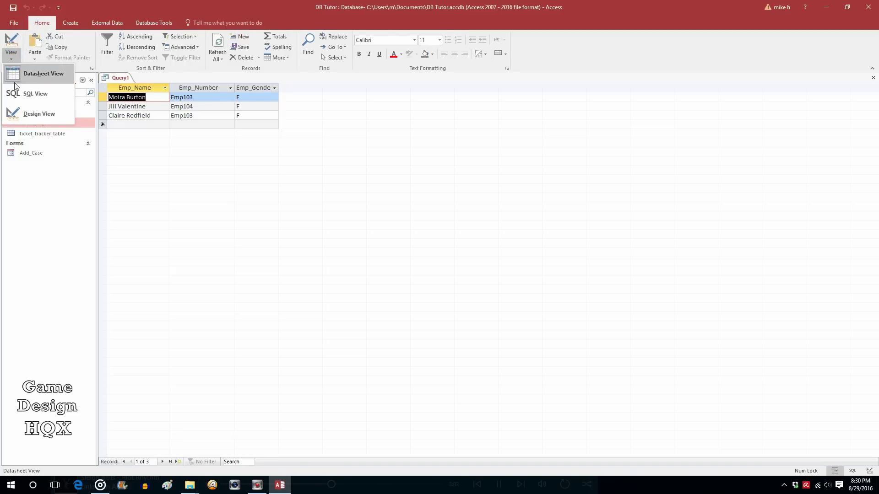
{"action": "left_click", "coordinate": [21, 112]}
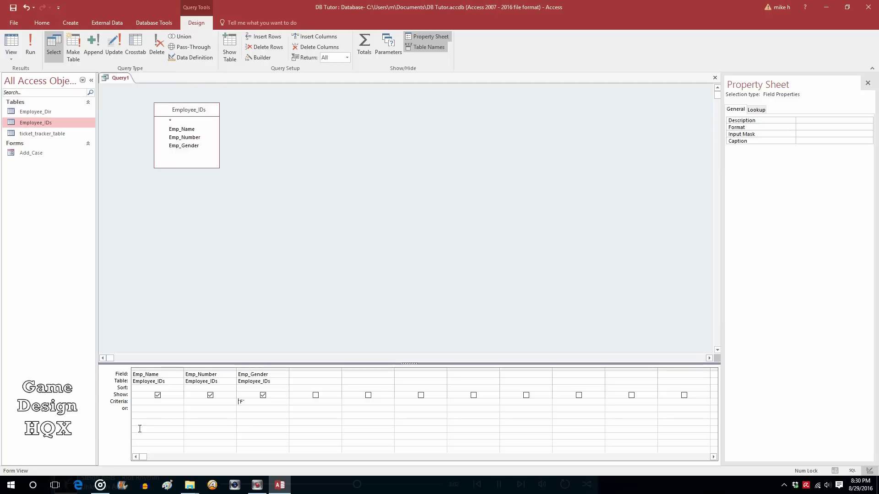
{"action": "left_click", "coordinate": [117, 41]}
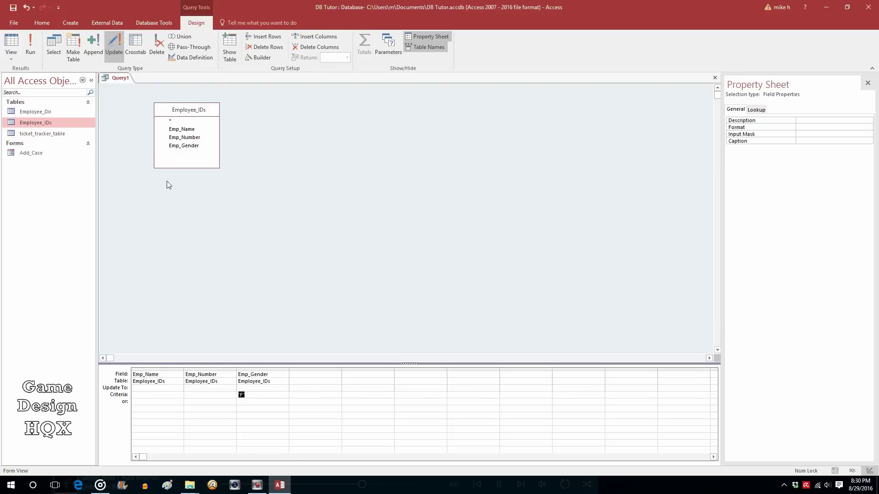
Step: Enter 'Female' in the Update To cell of the Emp_Gender column
{"action": "left_click", "coordinate": [255, 388]}
{"action": "type", "text": "\"Female\""}
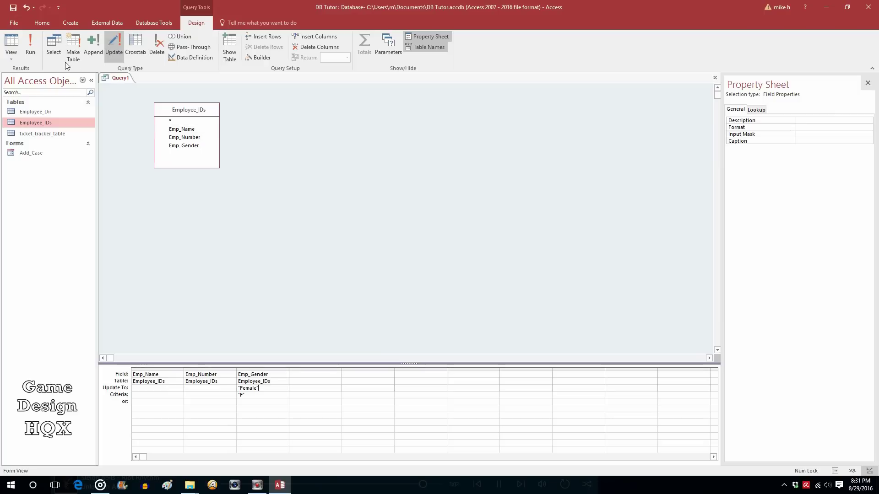
Step: Run the update query and confirm updating the 3 rows
{"action": "left_click", "coordinate": [29, 44]}
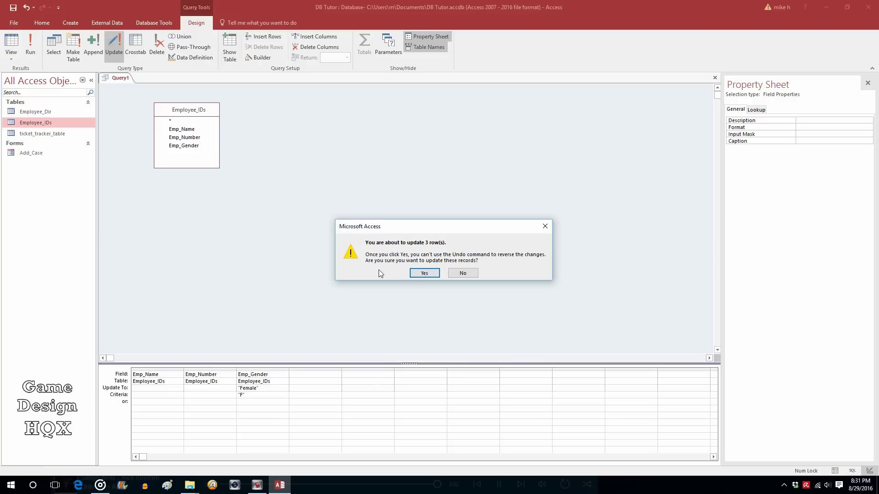
{"action": "left_click", "coordinate": [427, 273]}
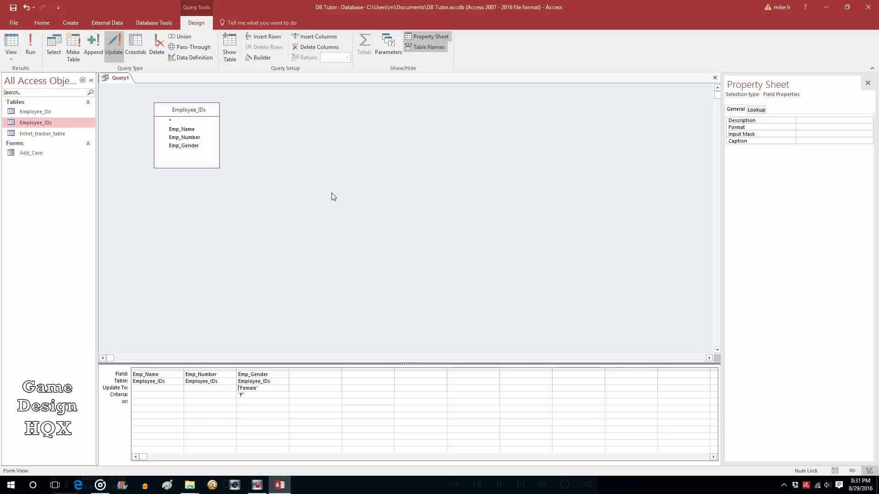
Step: Open Employee_IDs to verify the Female values, then switch it to Design View
{"action": "double_click", "coordinate": [48, 122]}
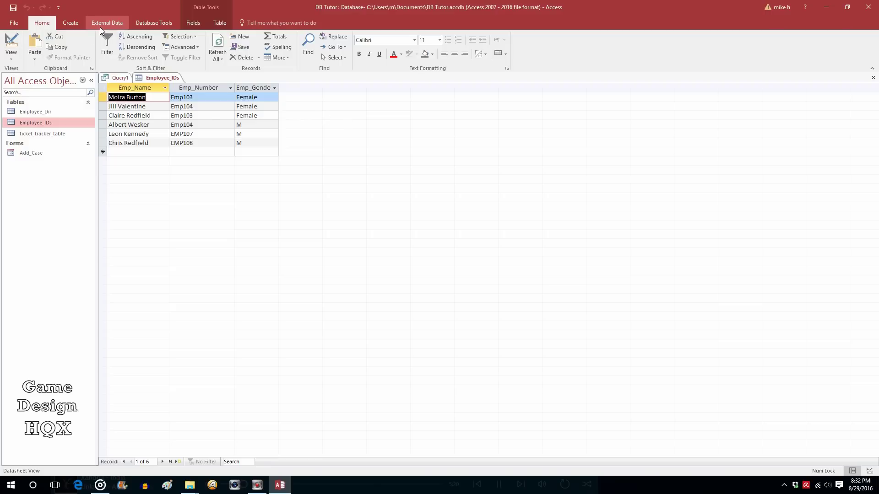
{"action": "left_click", "coordinate": [11, 56]}
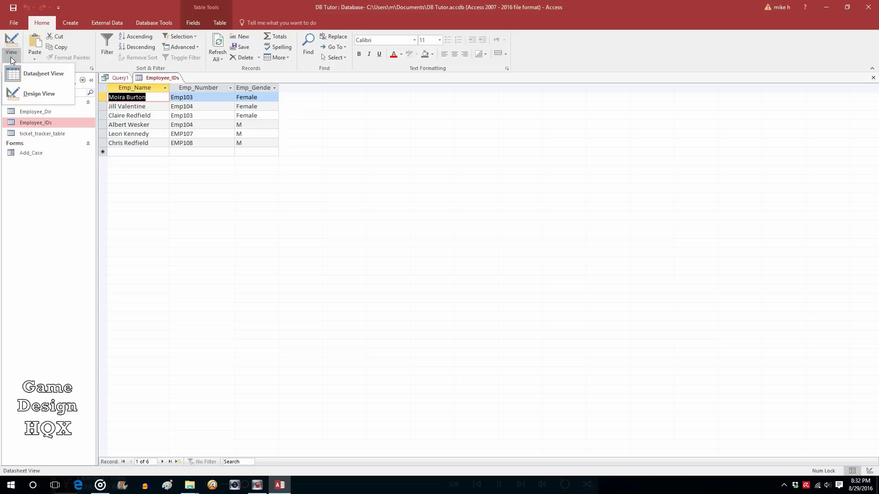
{"action": "left_click", "coordinate": [32, 96]}
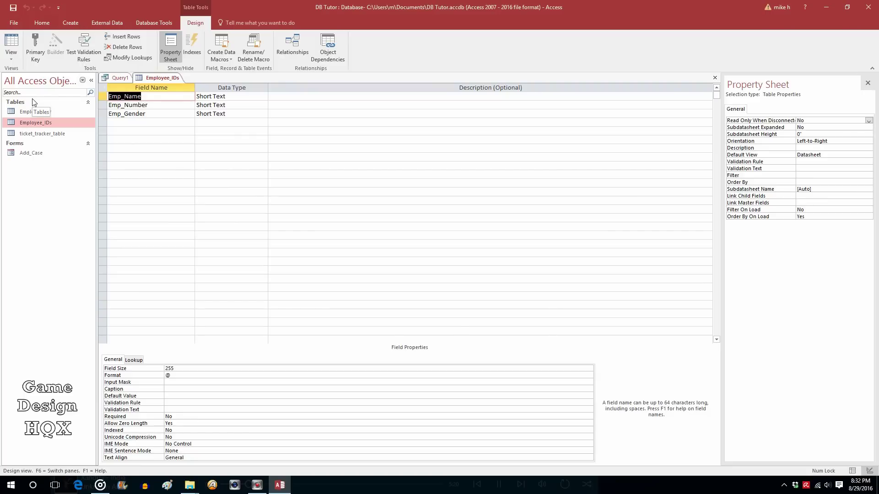
{"action": "left_click", "coordinate": [12, 54]}
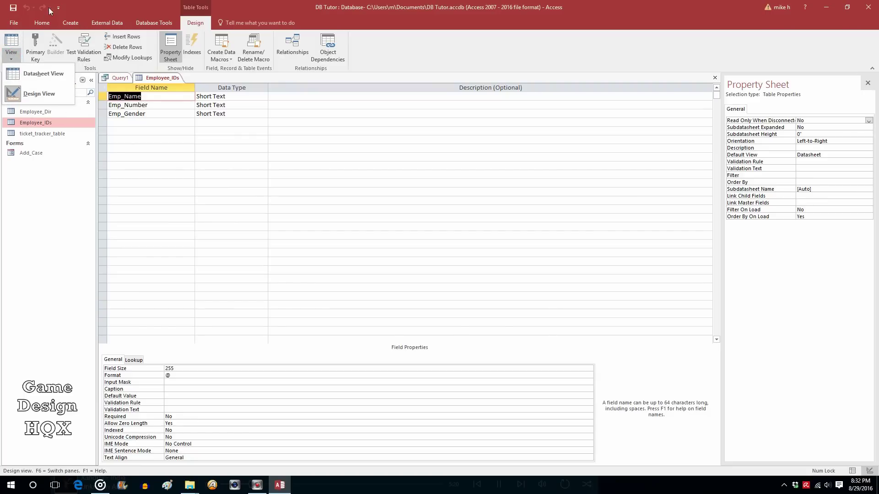
{"action": "left_click", "coordinate": [106, 5]}
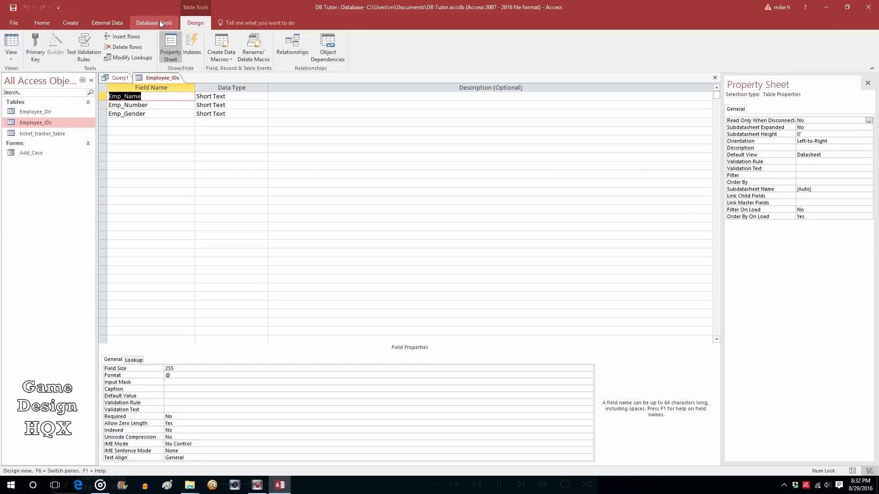